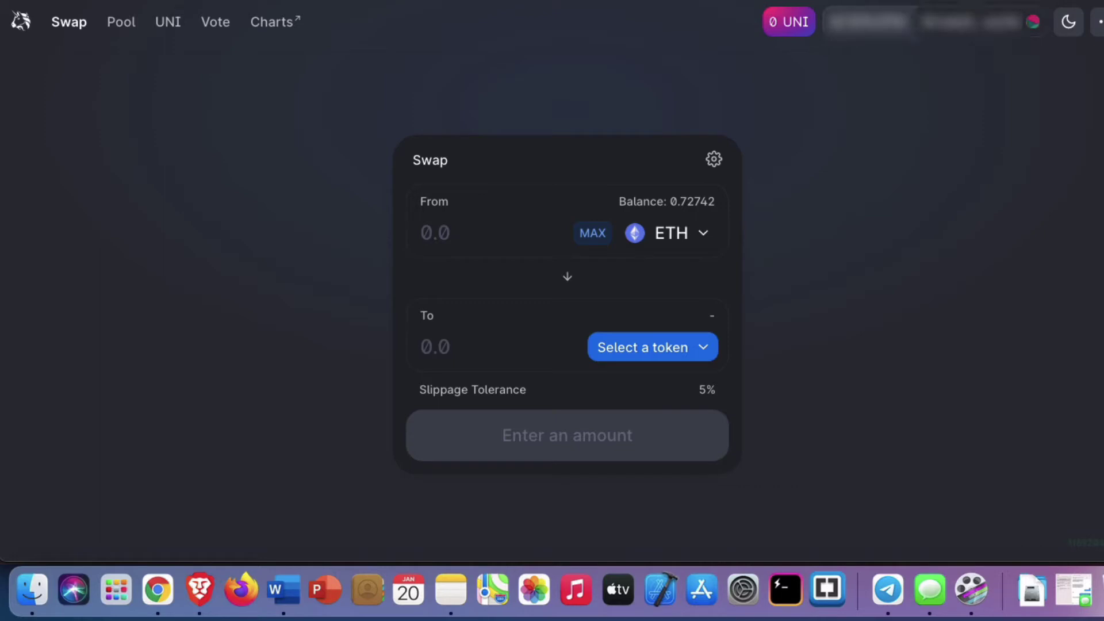
View the connected wallet's ETH balance and token assets in MetaMask, and close the wallet.
key("alt+shift+m")
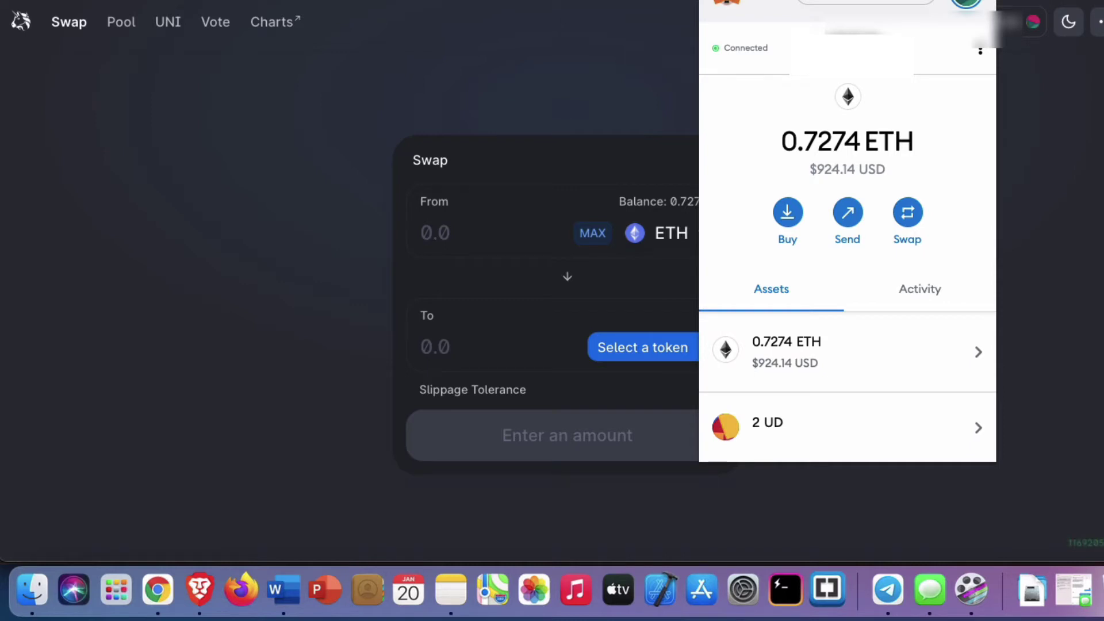
left_click(335, 189)
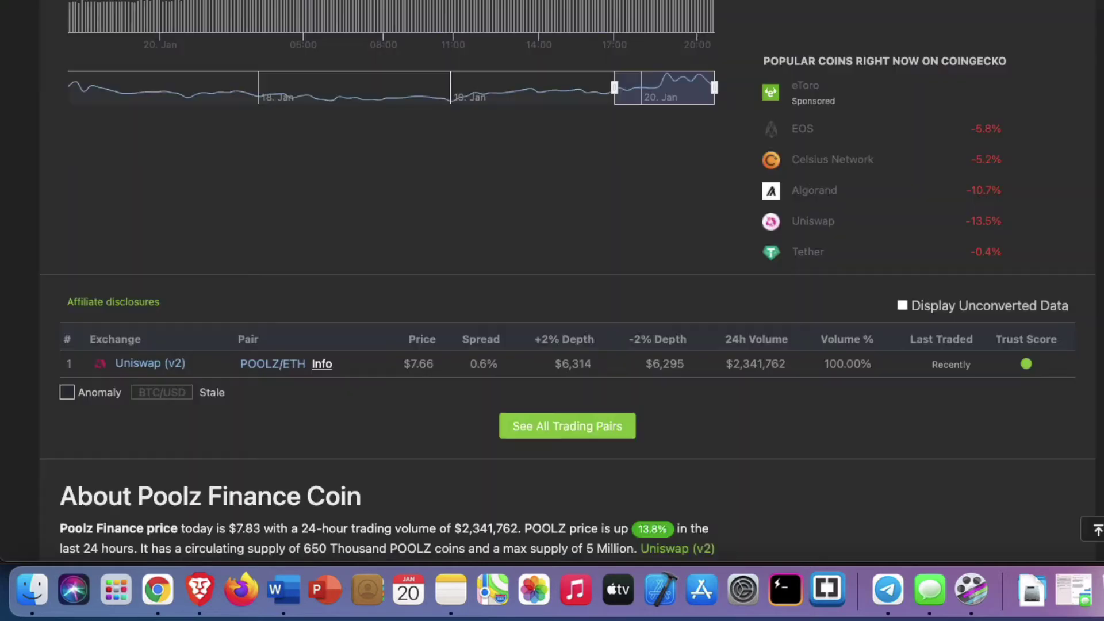
Review the Poolz Finance page on CoinGecko and open its POOLZ/ETH pair on Uniswap (v2).
scroll(183, 144, "up", 20)
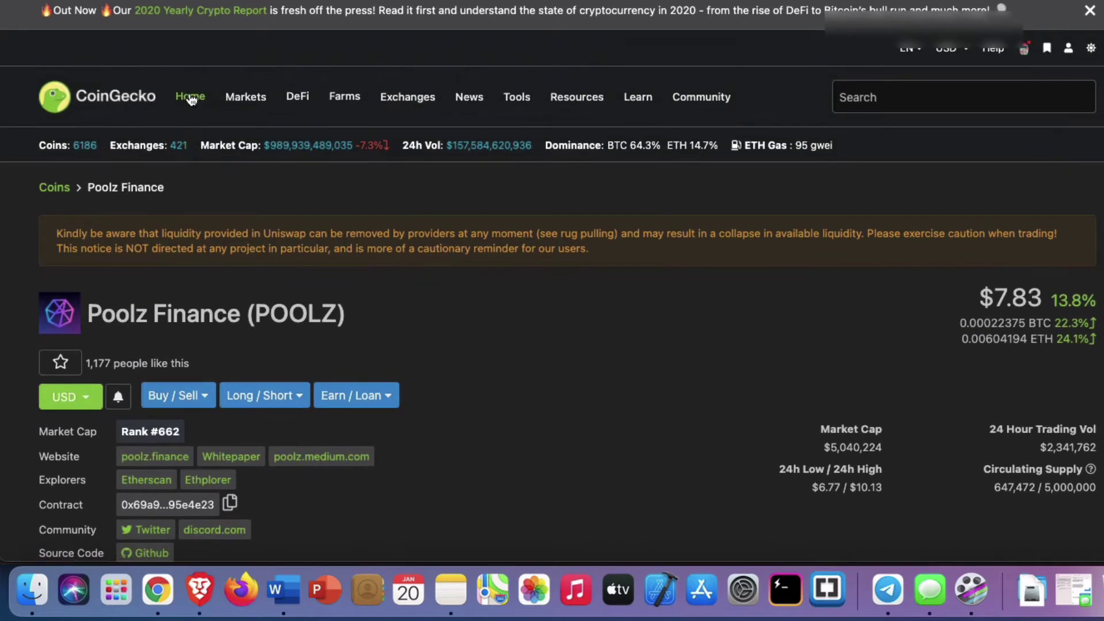
left_click(191, 97)
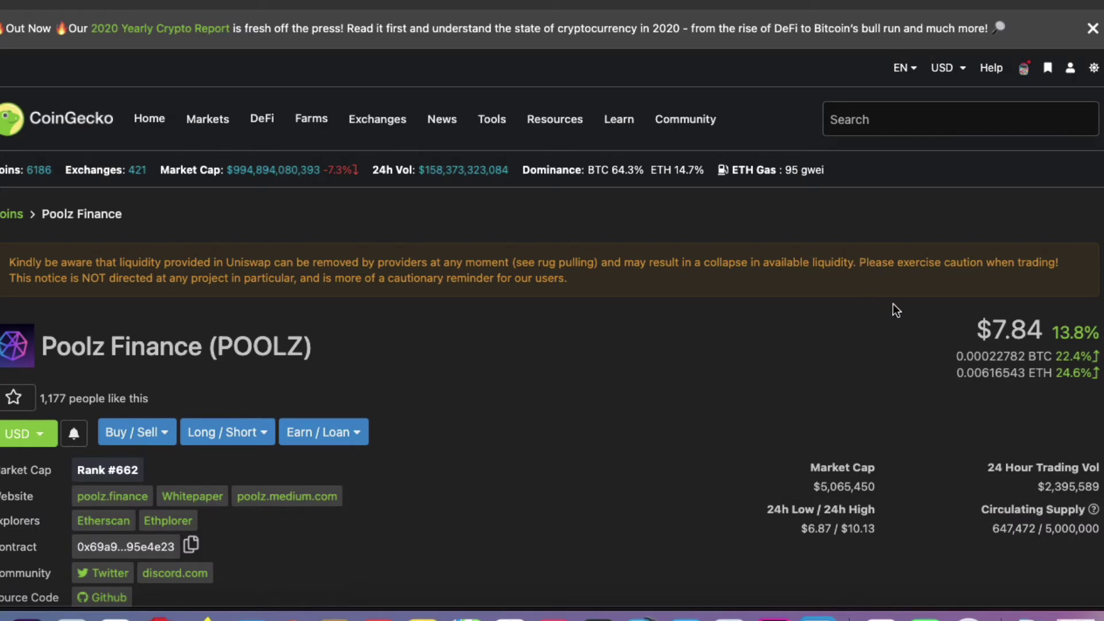
scroll(915, 429, "down", 15)
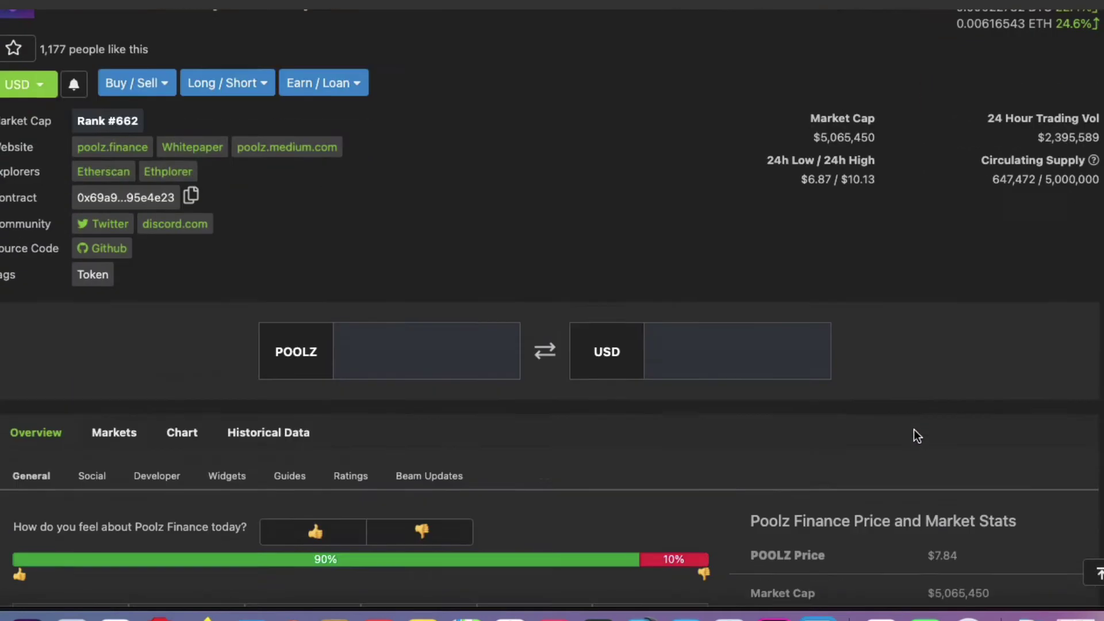
scroll(913, 429, "down", 10)
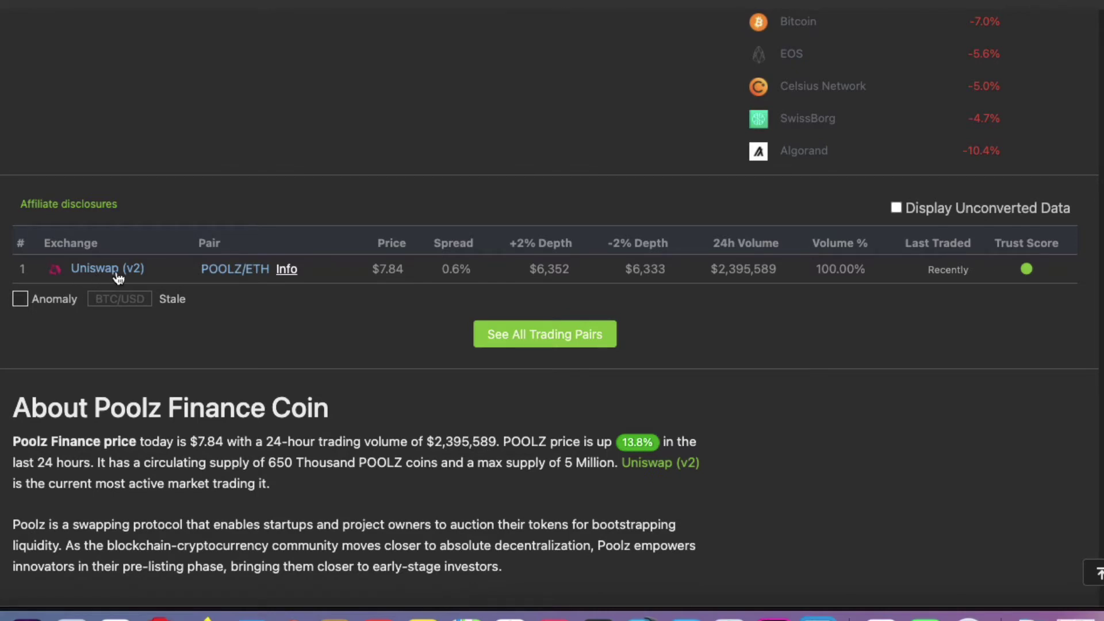
left_click(239, 271)
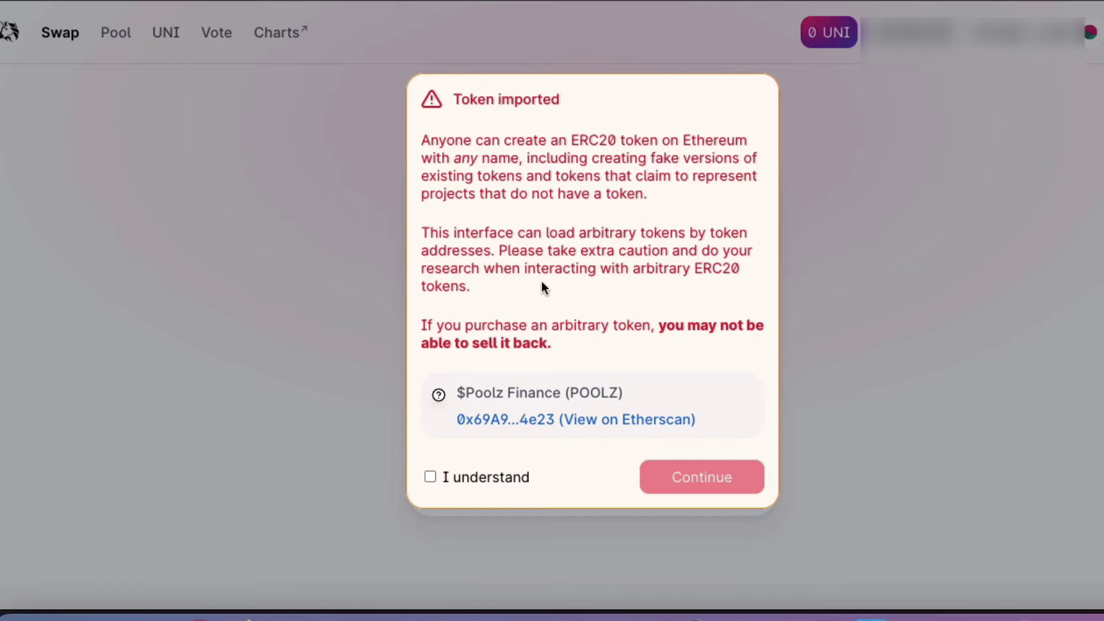
Open the imported POOLZ token on Etherscan and examine its price, supply, holders and recent transfers.
left_click(535, 420)
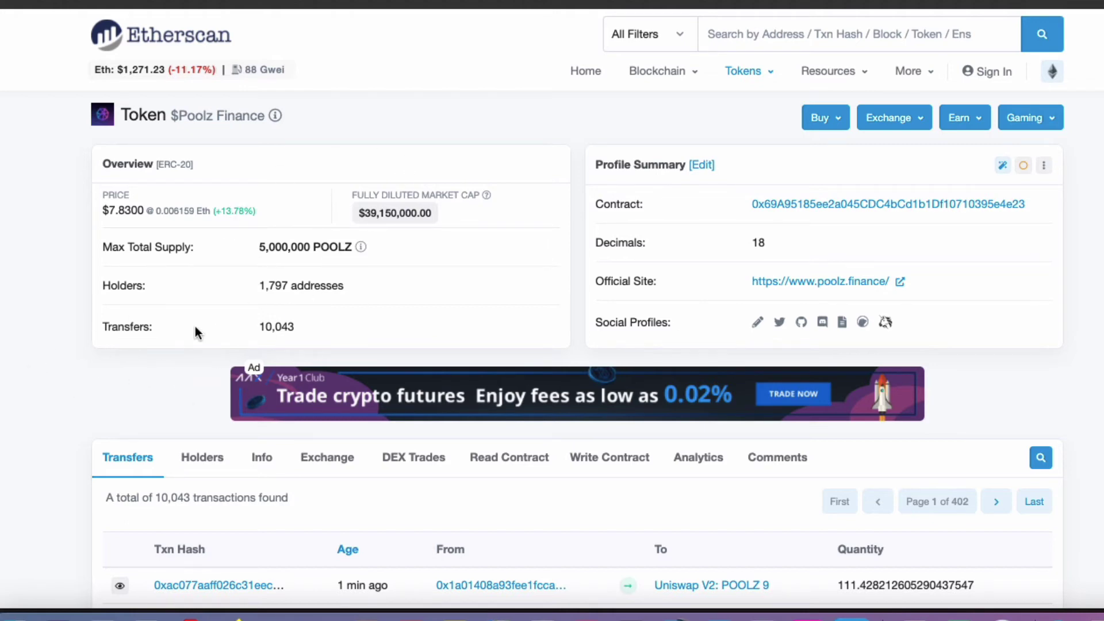
scroll(195, 327, "down", 1)
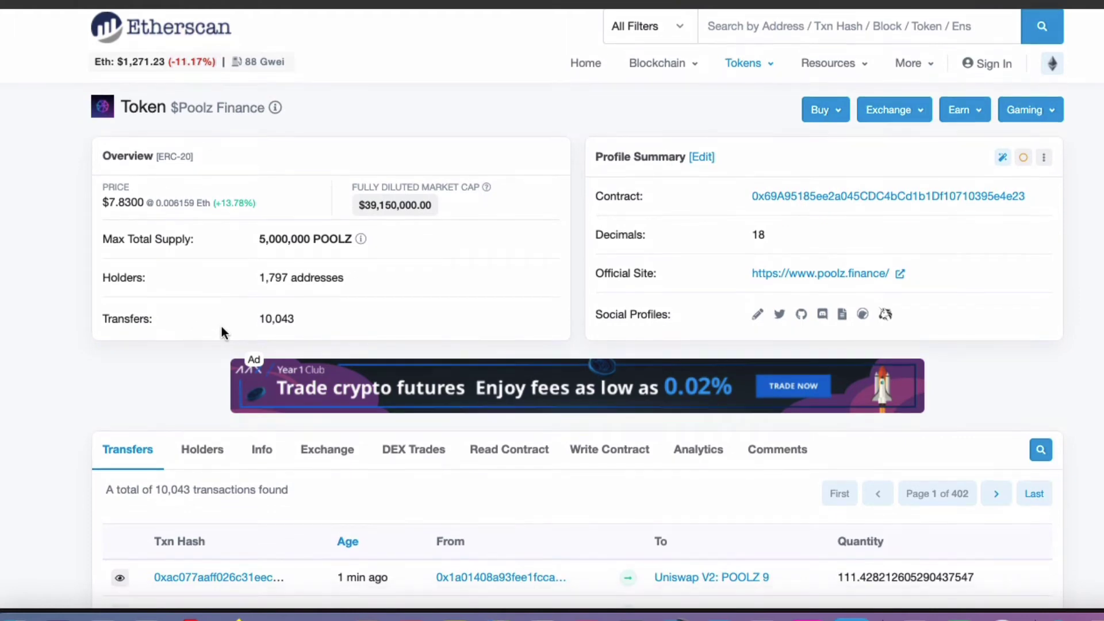
scroll(222, 328, "down", 5)
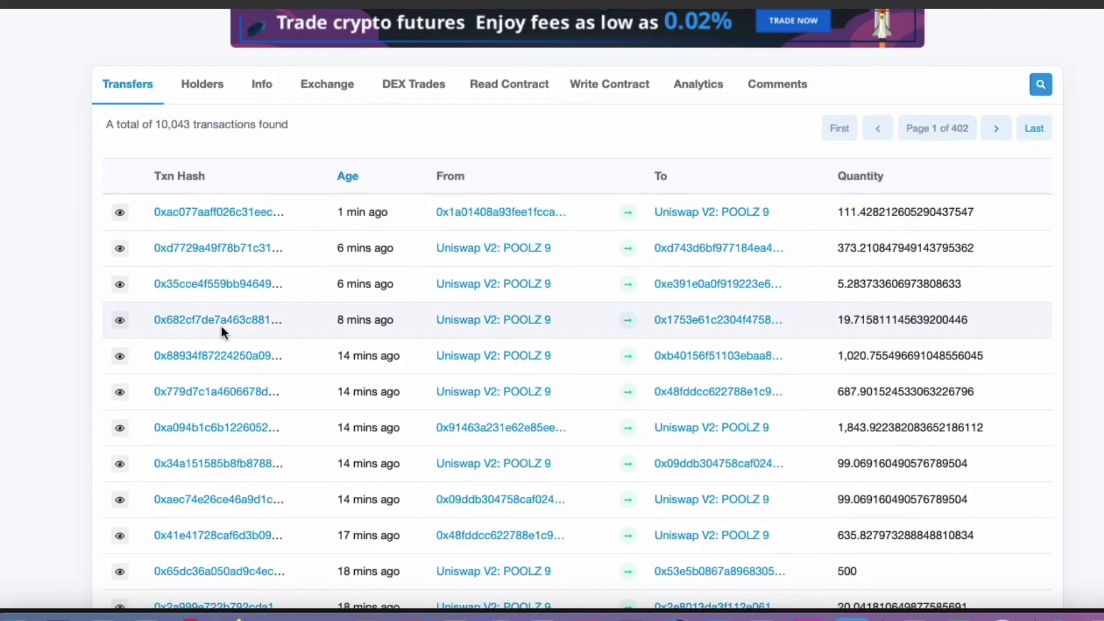
scroll(222, 326, "down", 3)
scroll(222, 326, "up", 4)
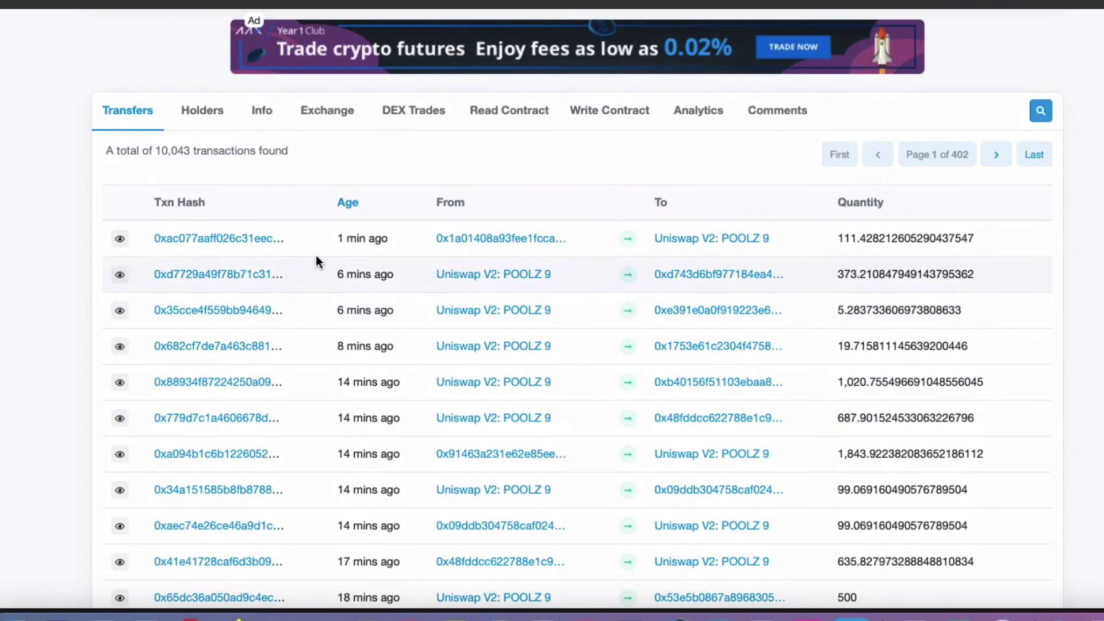
scroll(323, 328, "down", 10)
scroll(323, 344, "up", 12)
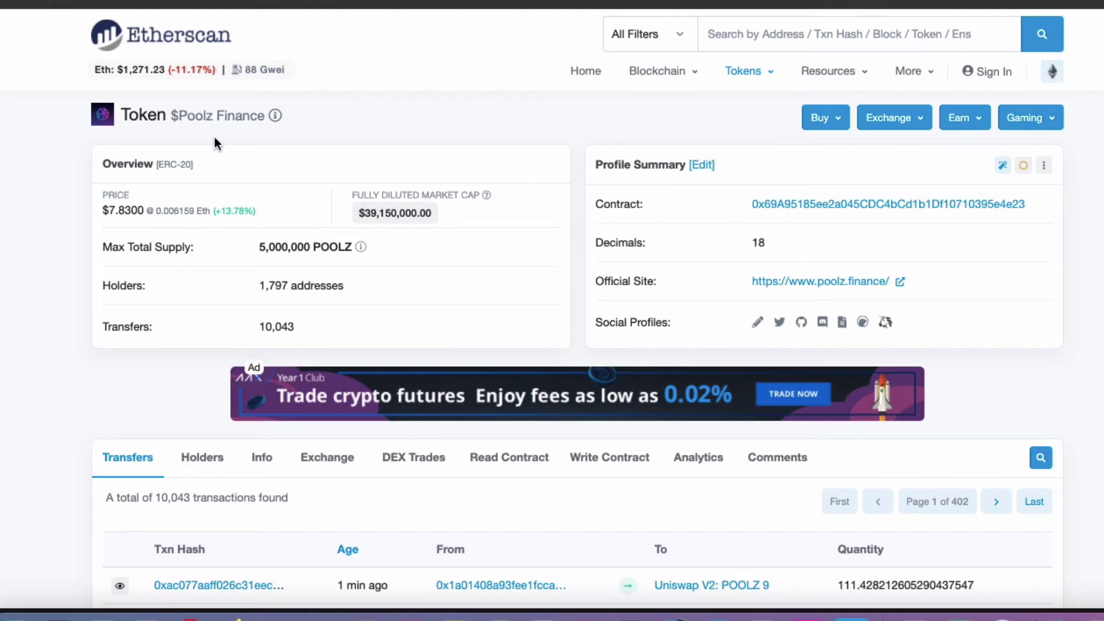
scroll(661, 292, "down", 1)
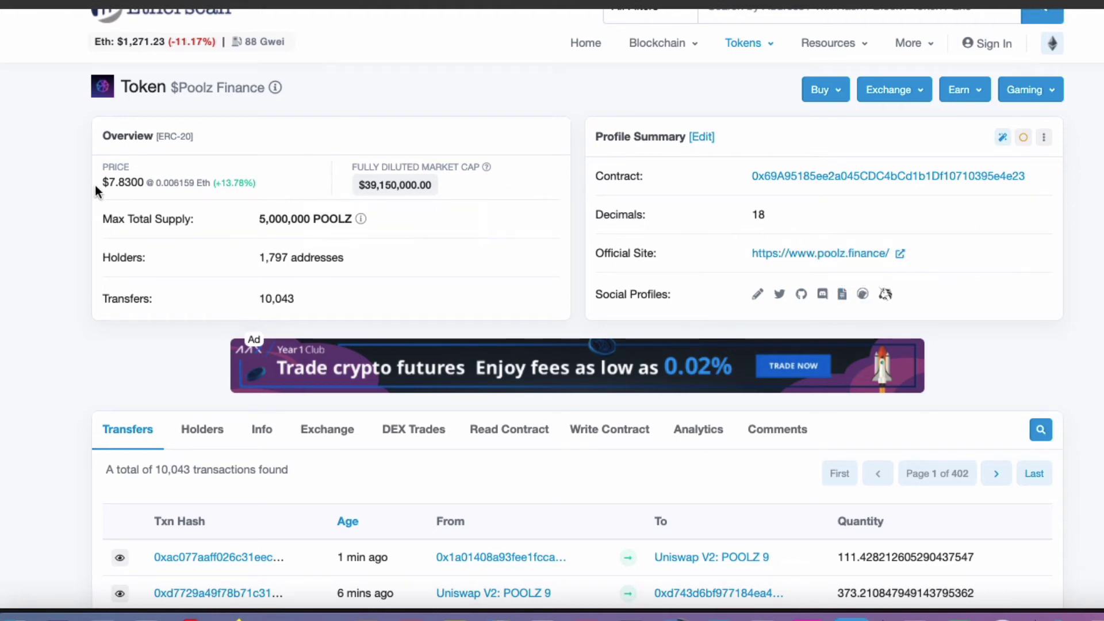
scroll(96, 192, "down", 1)
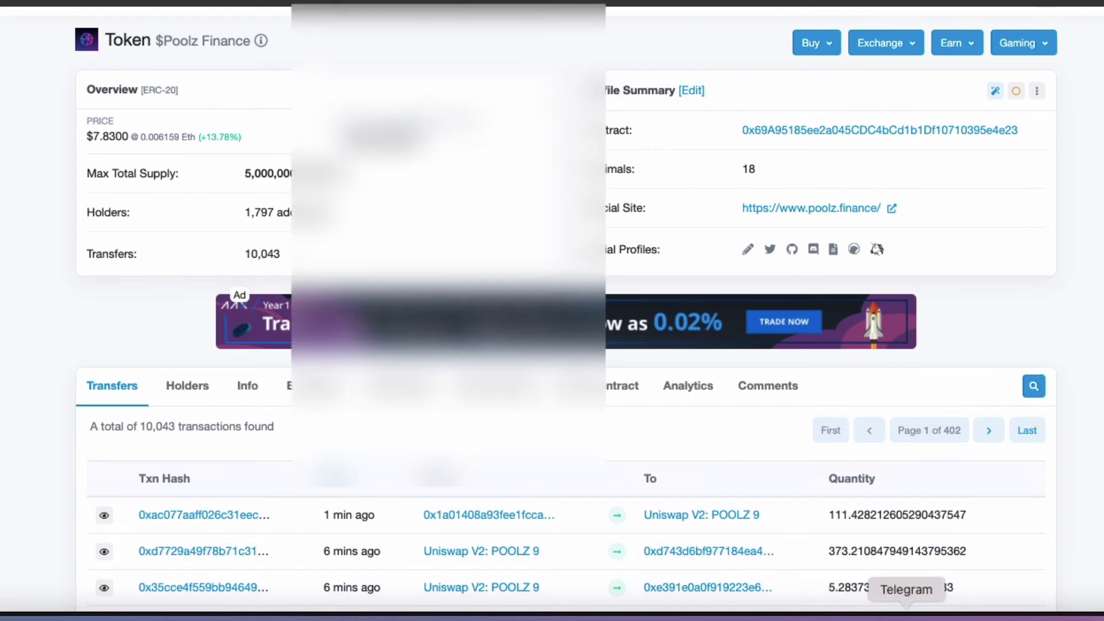
Check the POOLZ contract address on Etherscan against the one in the Poolz announcement on Telegram.
left_click(907, 614)
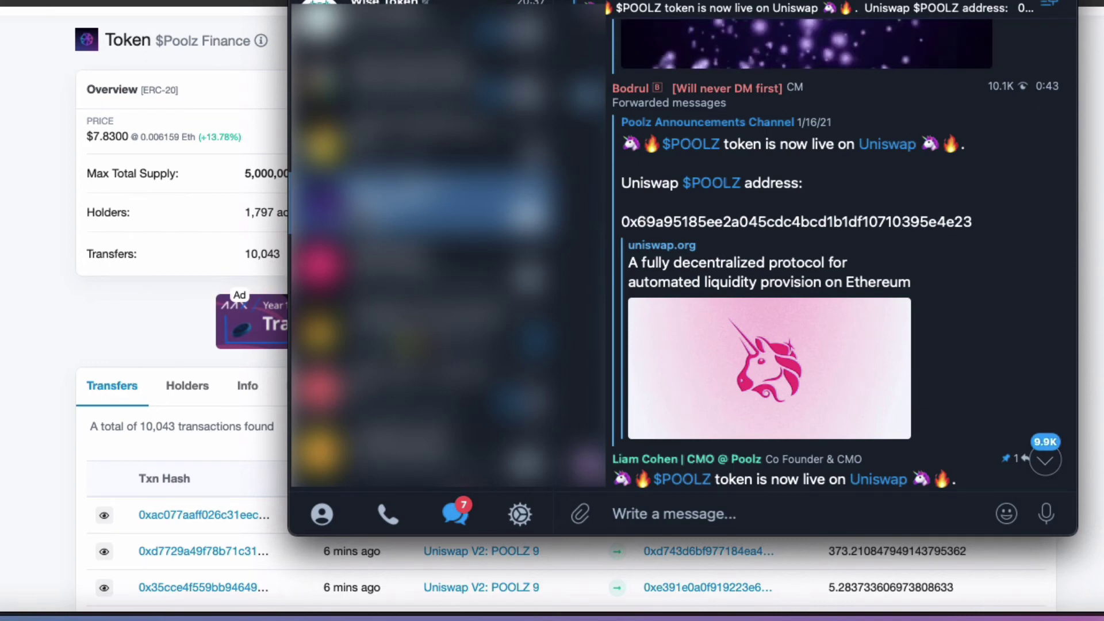
left_click(7, 300)
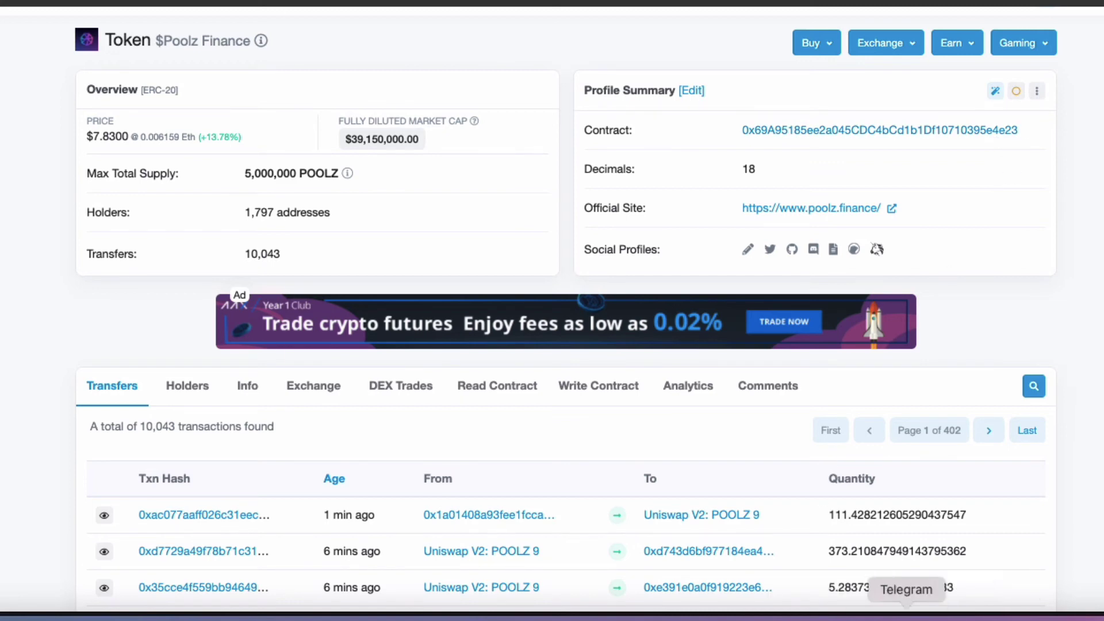
left_click(907, 614)
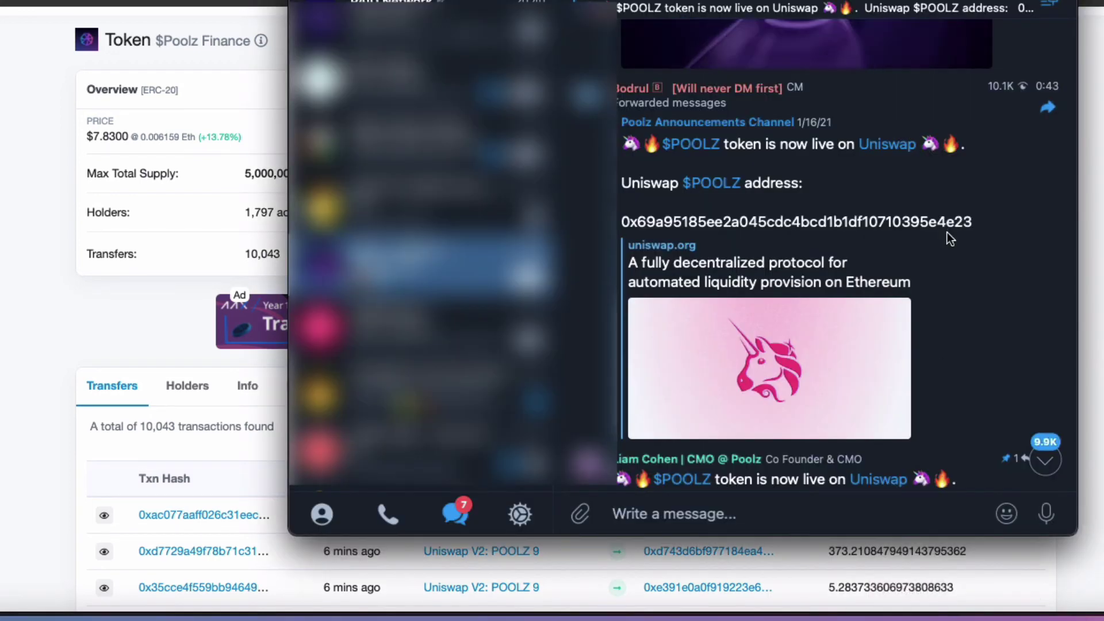
left_click(53, 338)
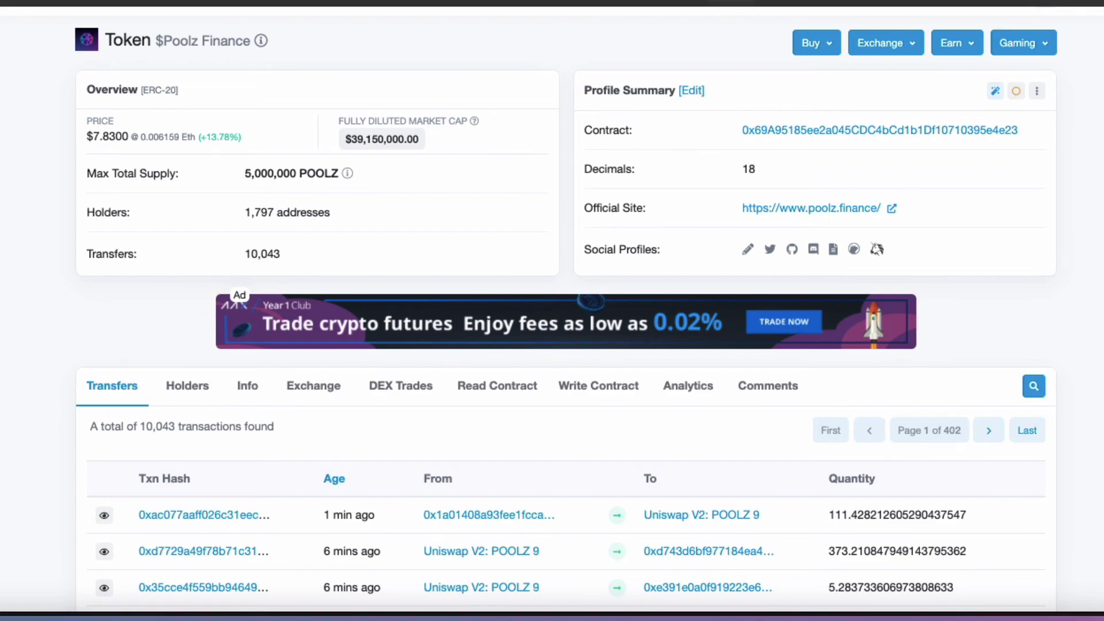
Bring up the Uniswap swap page, and copy the POOLZ contract address from the Telegram announcement.
key("ctrl+Tab")
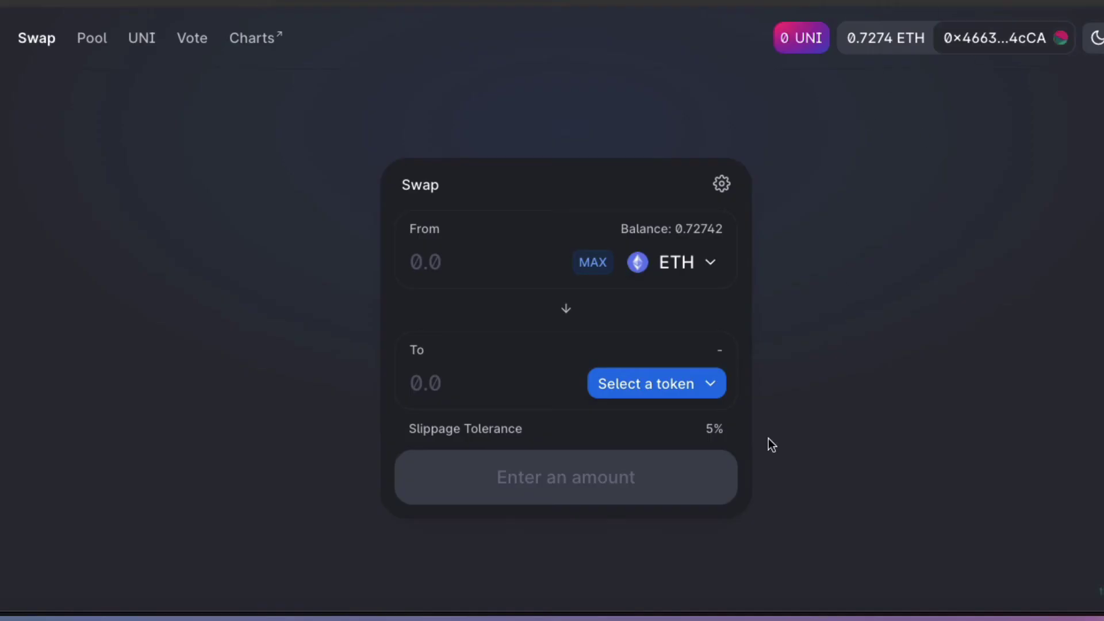
left_click(907, 615)
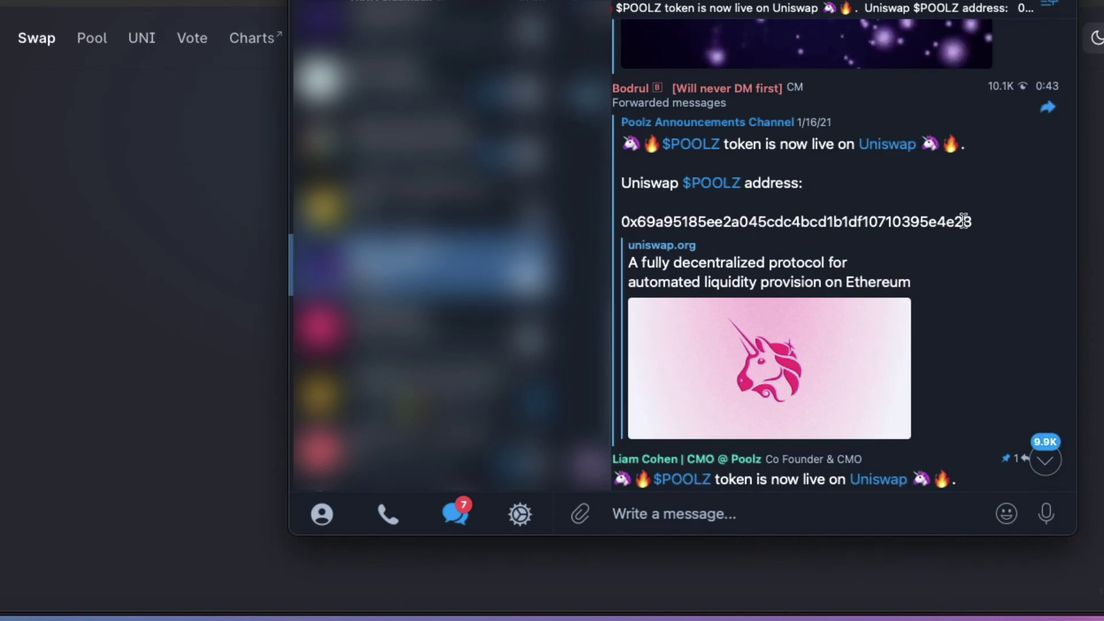
left_click_drag(971, 222, 623, 219)
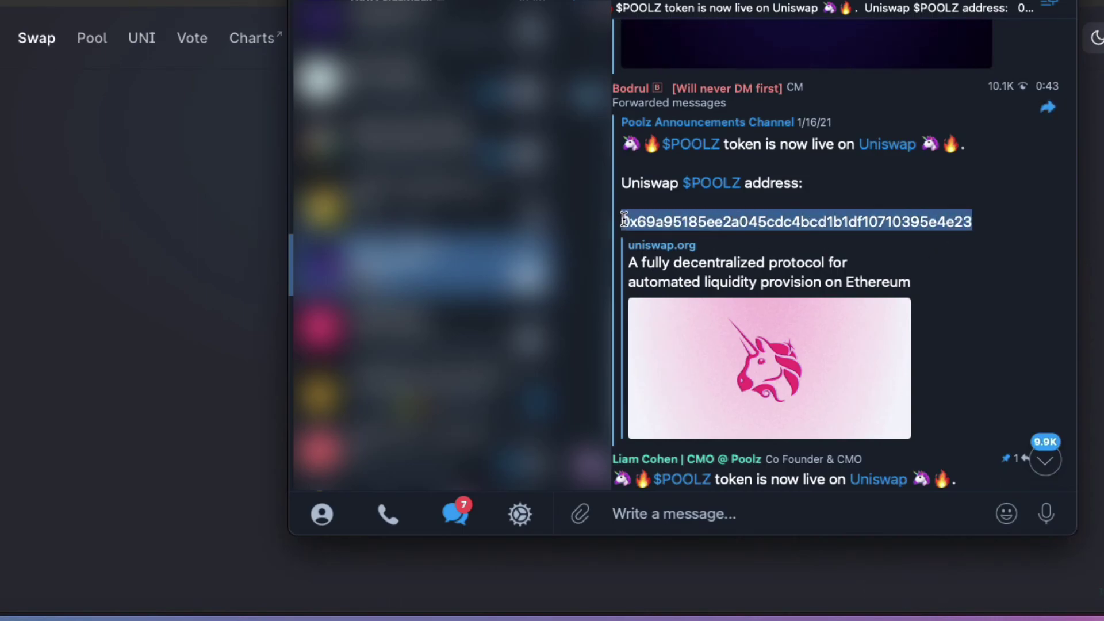
right_click(671, 222)
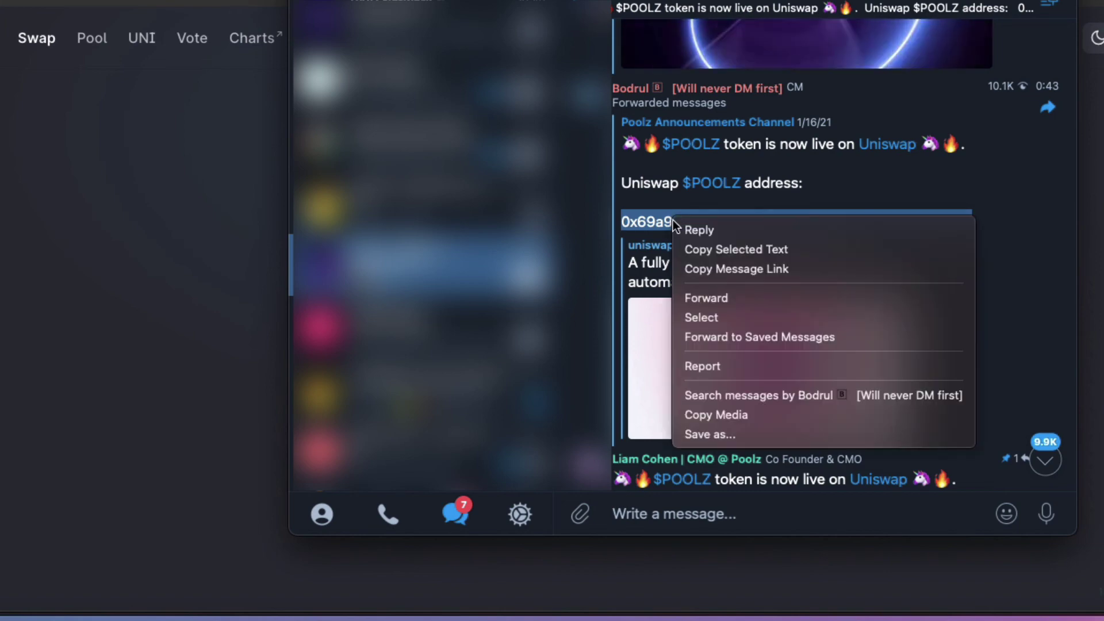
left_click(726, 249)
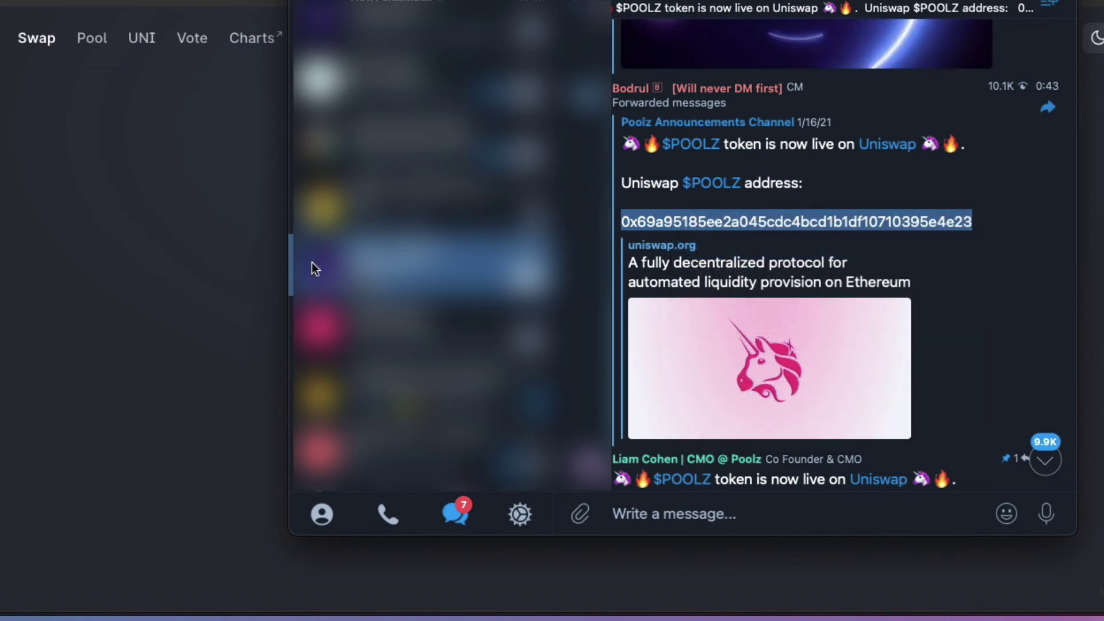
Back on Uniswap, select POOLZ as the token to receive by searching with the pasted contract address.
left_click(54, 264)
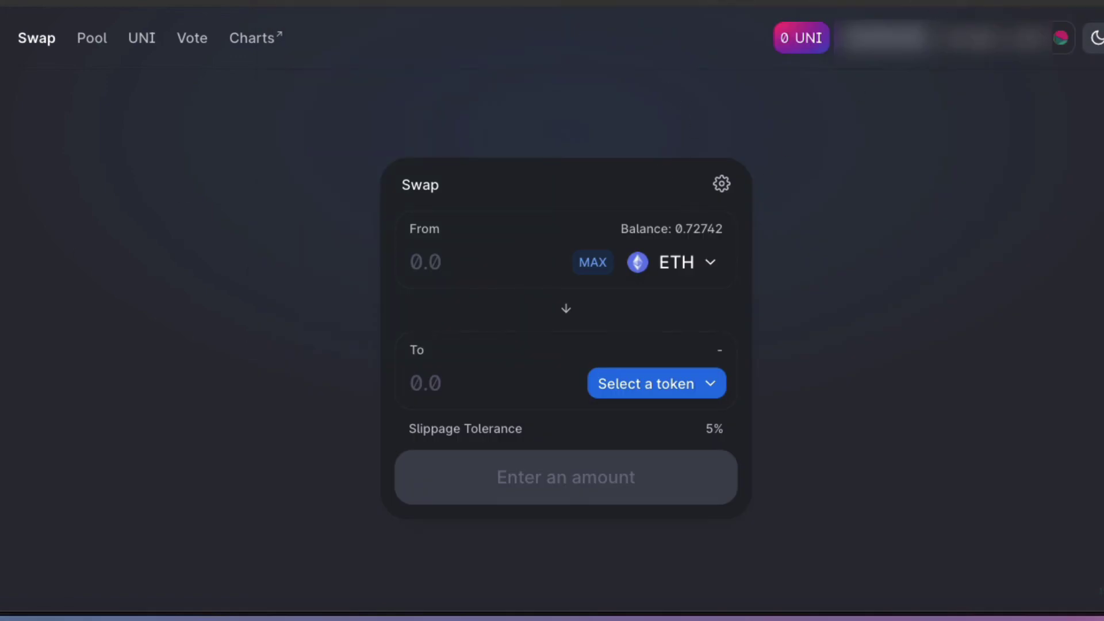
left_click(714, 385)
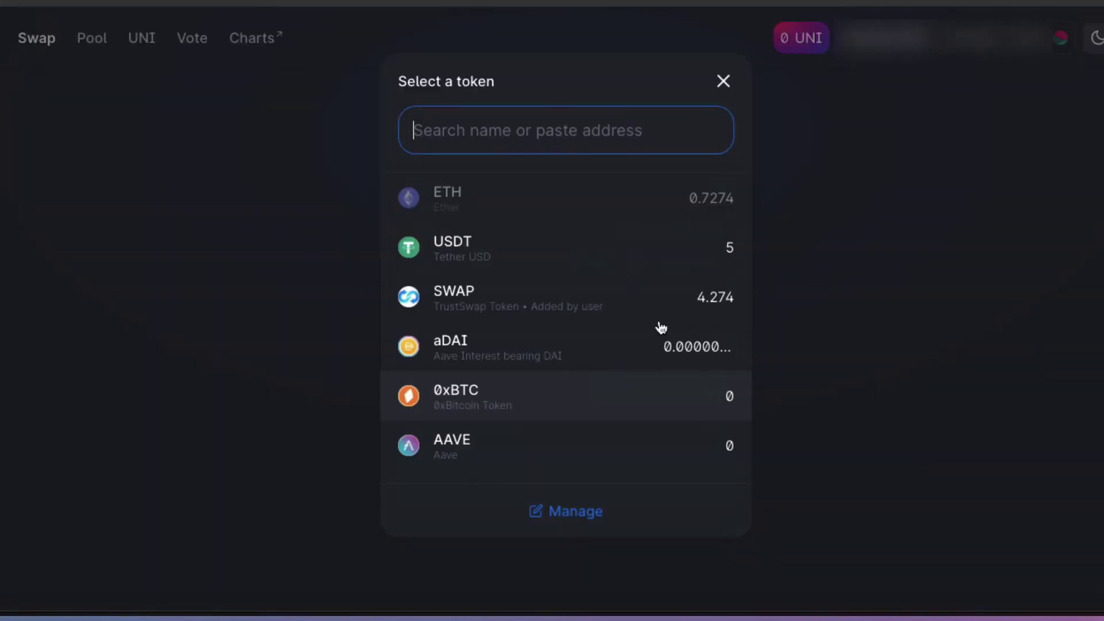
right_click(487, 121)
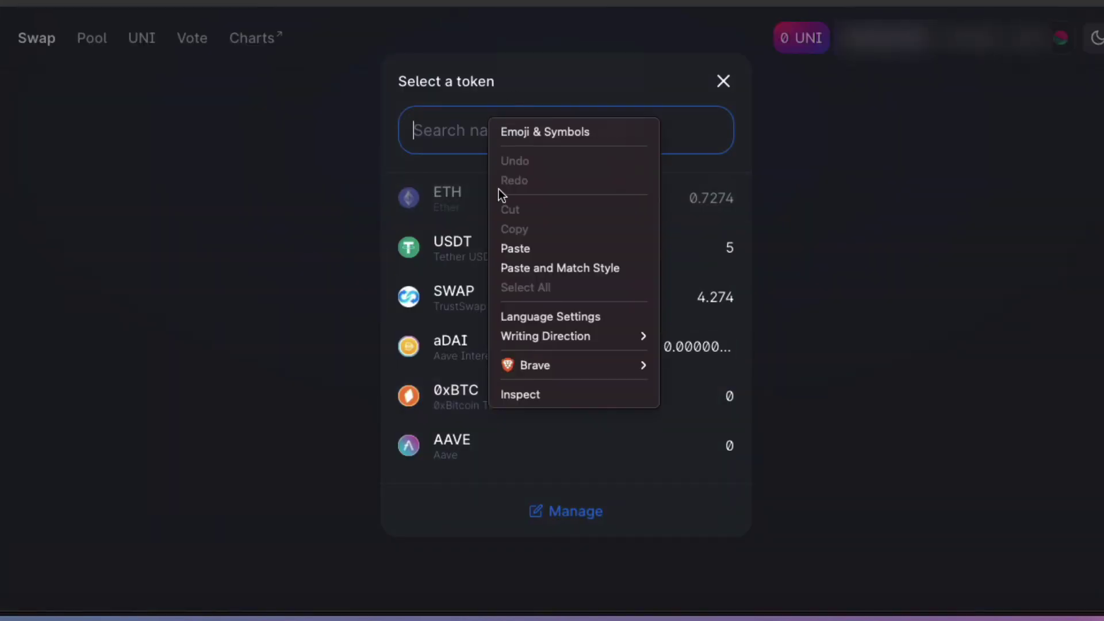
left_click(514, 247)
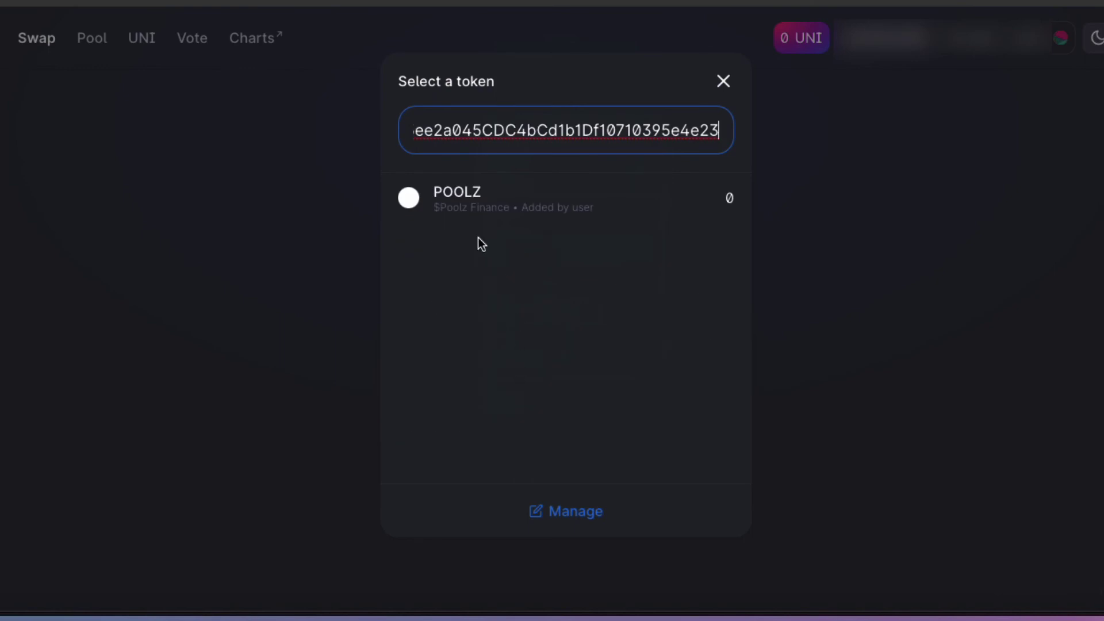
left_click(462, 194)
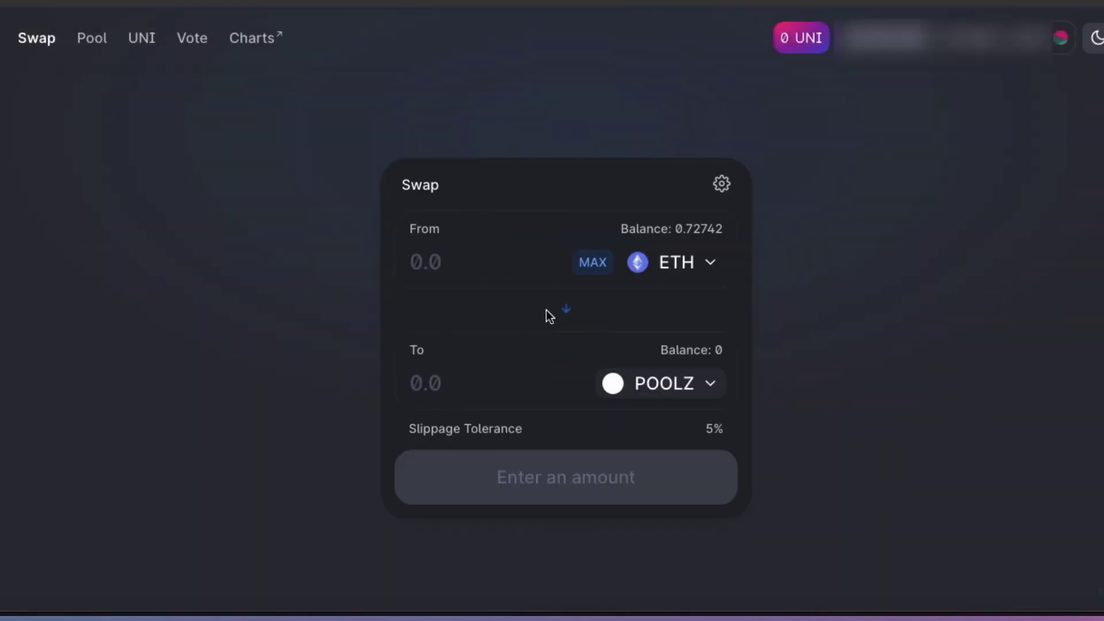